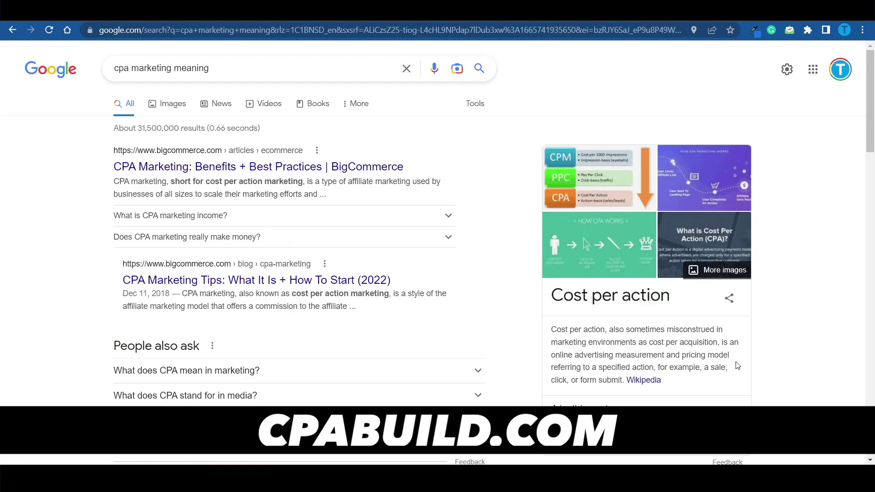
Highlight the 'Cost per action' definition in the Google results for 'cpa marketing meaning'.
left_click_drag(552, 295, 662, 297)
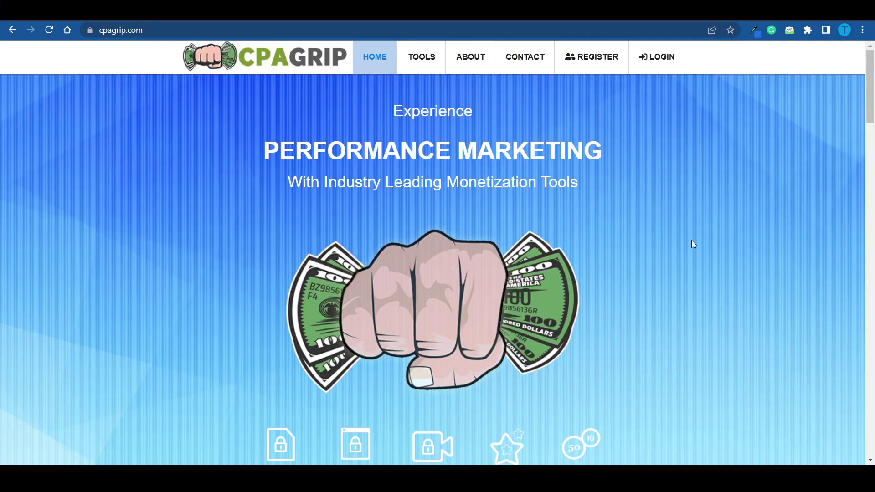
scroll(665, 336, "down", 2)
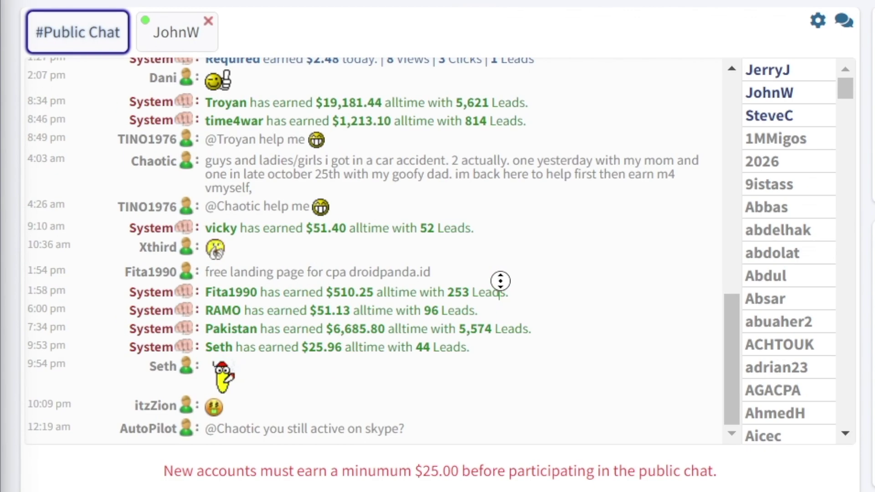
Scroll up the dashboard's Public Chat and highlight the $29,681.21 all-time earnings message.
scroll(370, 224, "up", 3)
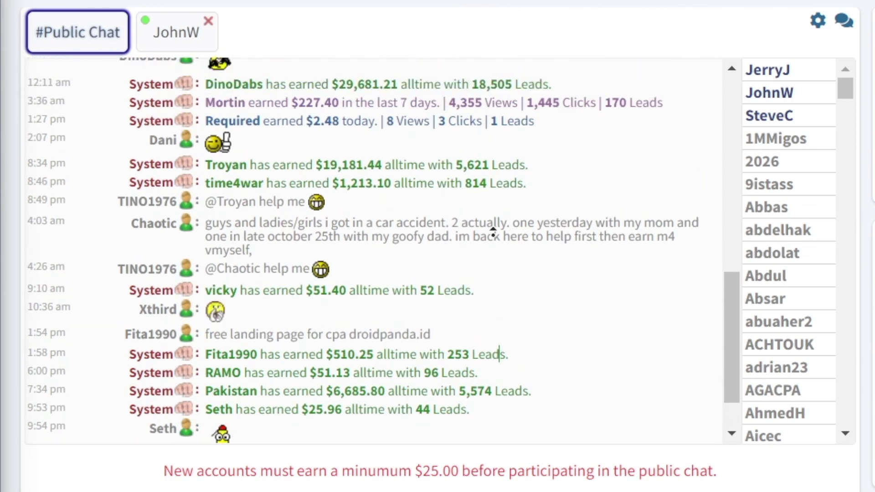
scroll(492, 236, "up", 3)
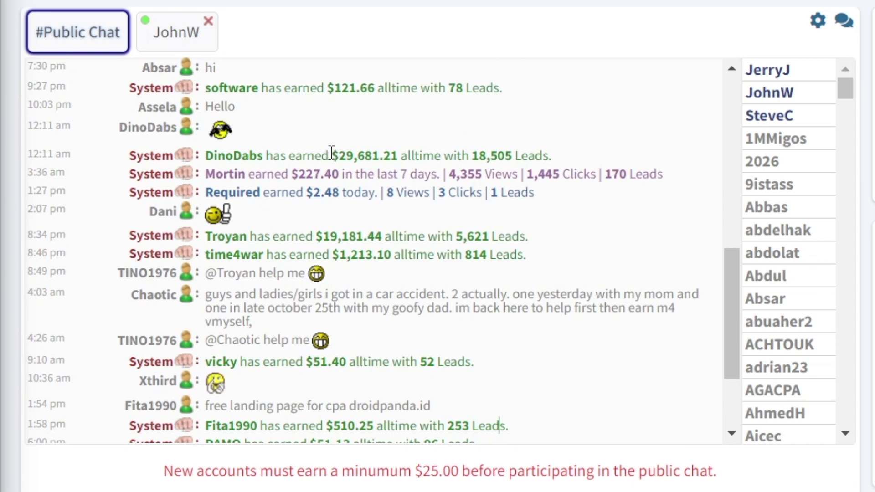
left_click_drag(407, 163, 399, 160)
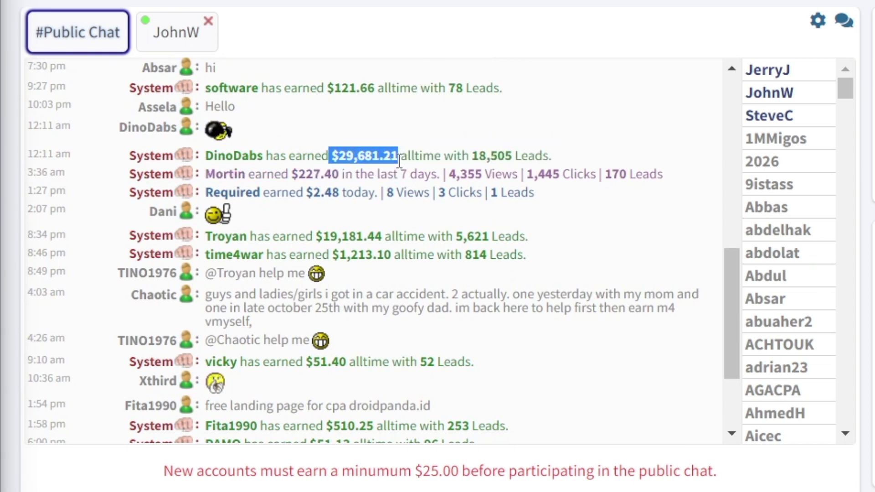
middle_click(436, 220)
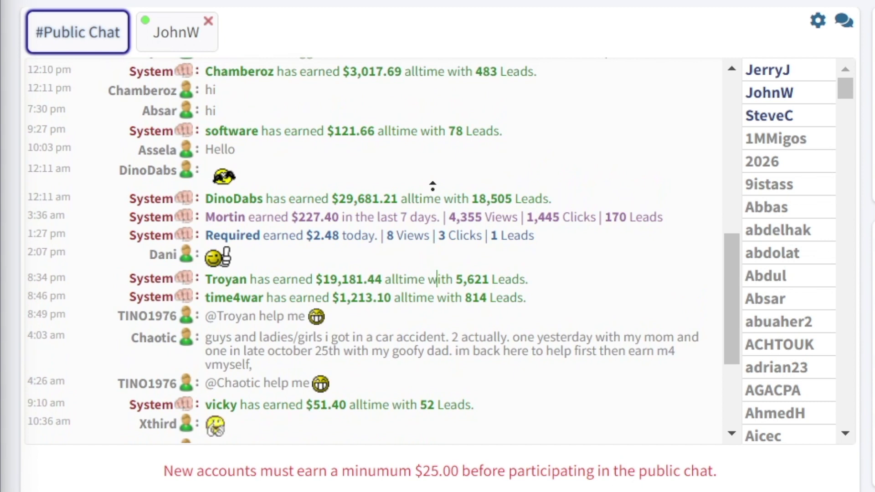
middle_click(437, 188)
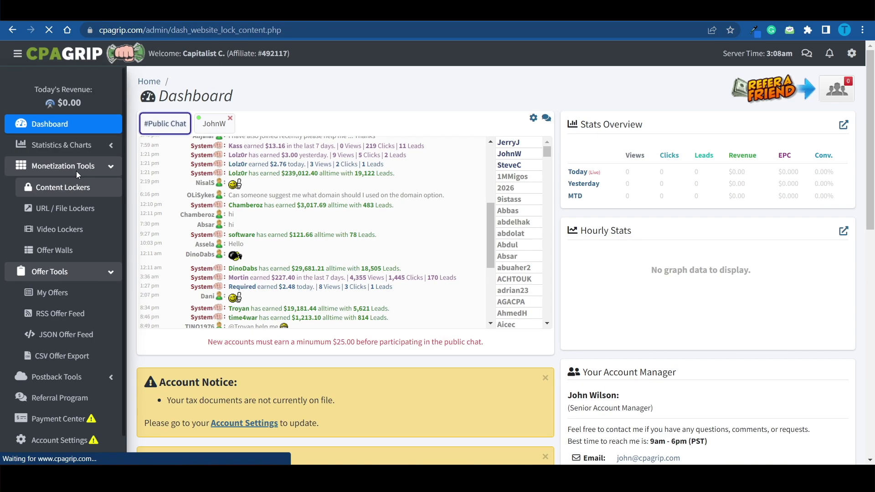
Go to the Content Lockers list and start a new content locker.
left_click(150, 122)
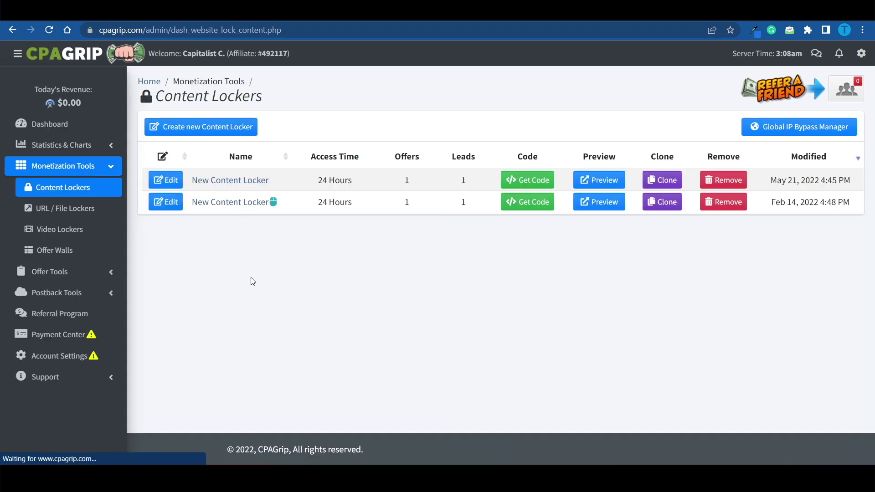
left_click(172, 129)
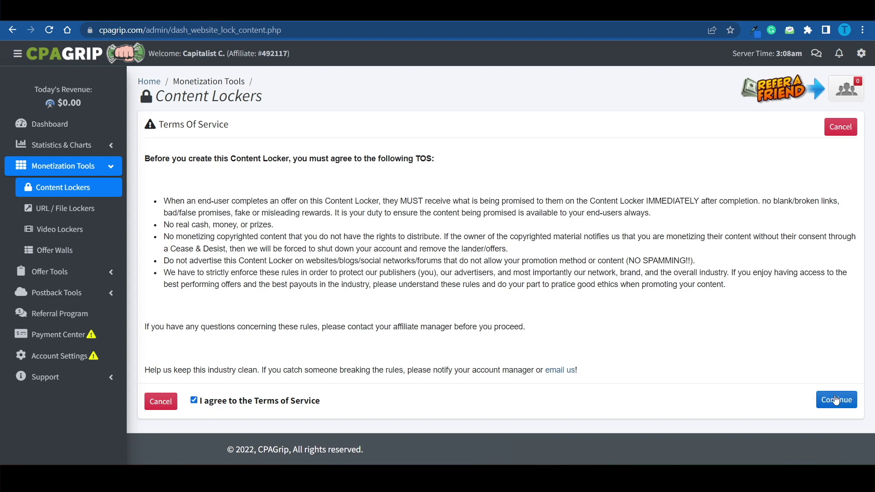
Continue past the Terms of Service into the Content Locker Editor and scroll its preview.
left_click(836, 399)
scroll(297, 271, "down", 1)
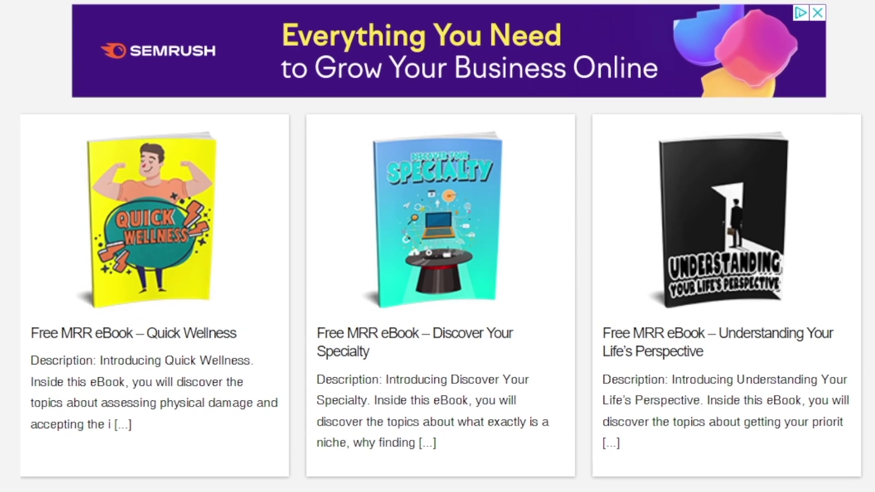
Filter Free PLR Downloads to the Internet Marketing niche and scroll the eBook results.
scroll(438, 246, "down", 3)
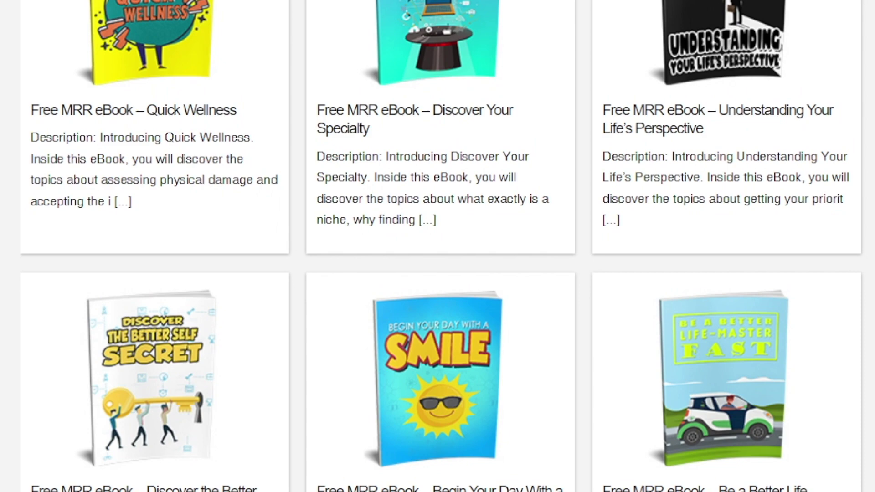
scroll(438, 246, "down", 5)
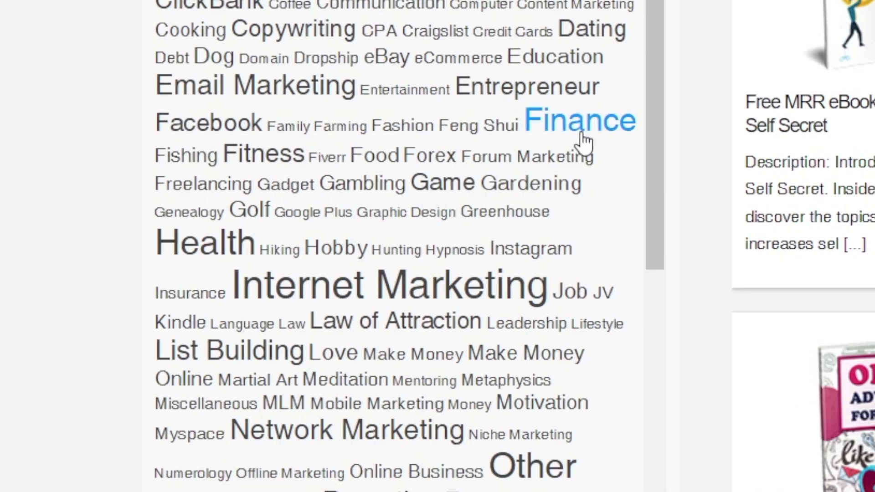
left_click_drag(657, 46, 672, 114)
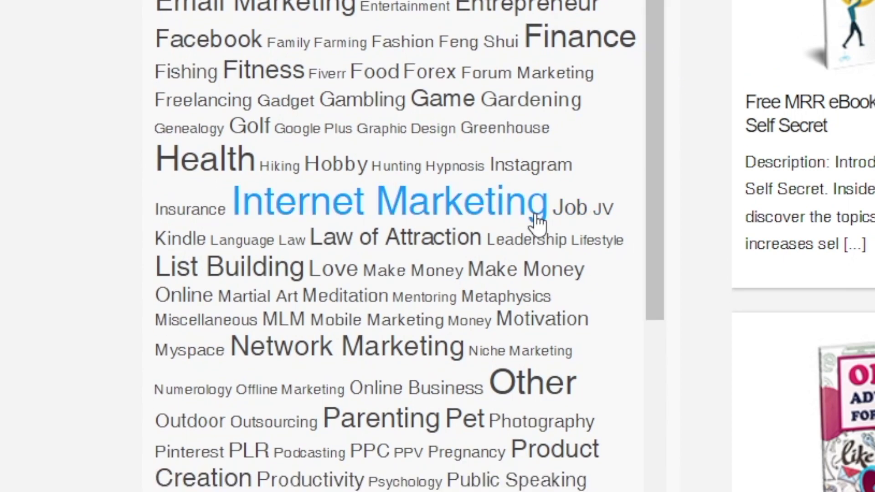
left_click(542, 191)
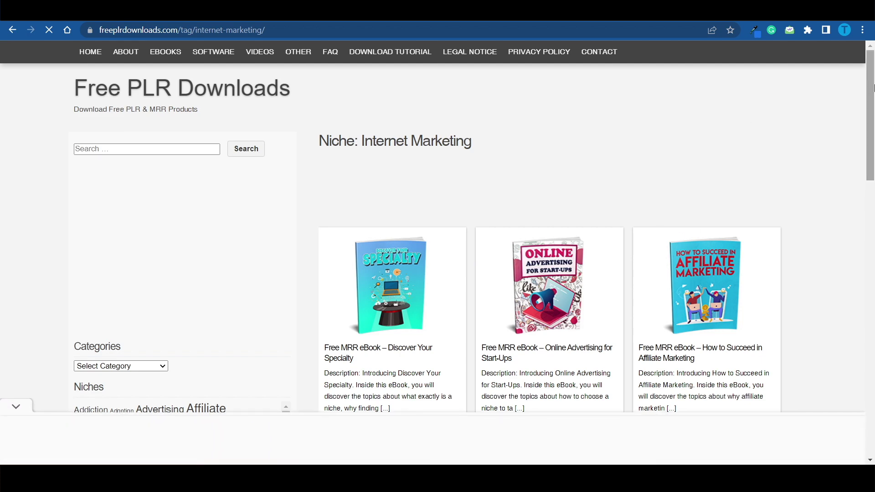
scroll(872, 152, "down", 3)
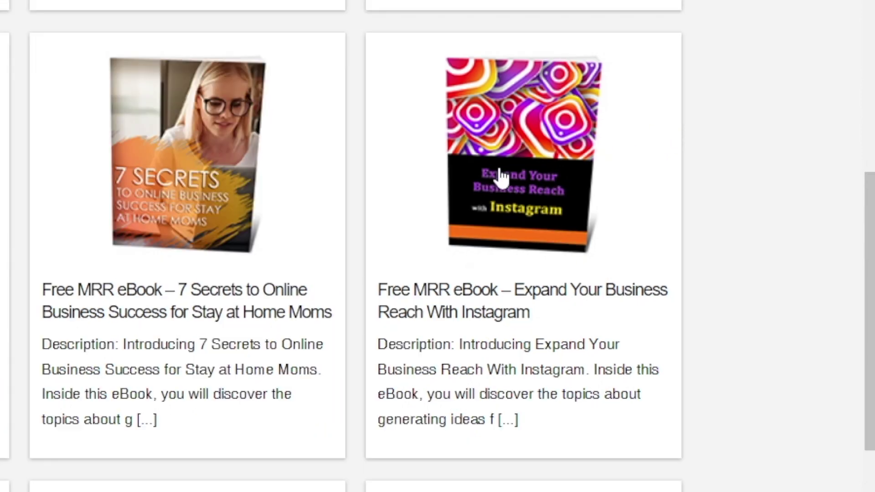
Open the Expand Your Business Reach With Instagram eBook page, dismiss the ad, and scroll to its download.
left_click(449, 169)
left_click(637, 156)
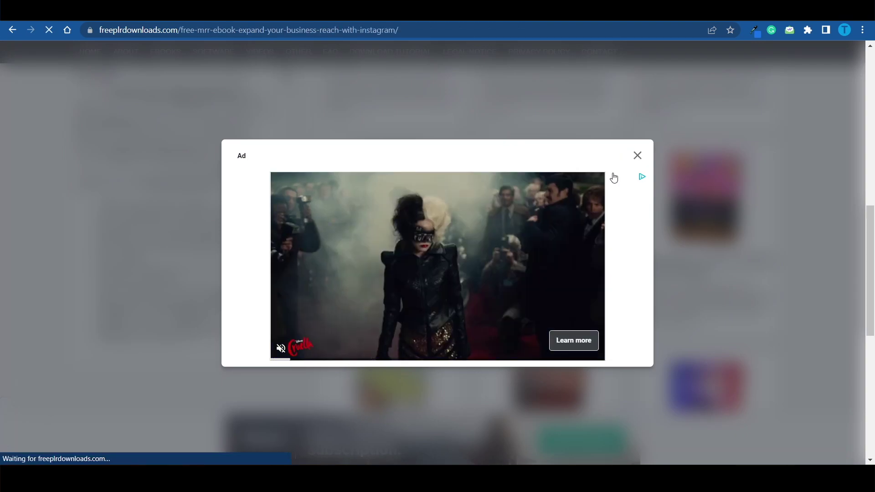
scroll(588, 191, "down", 15)
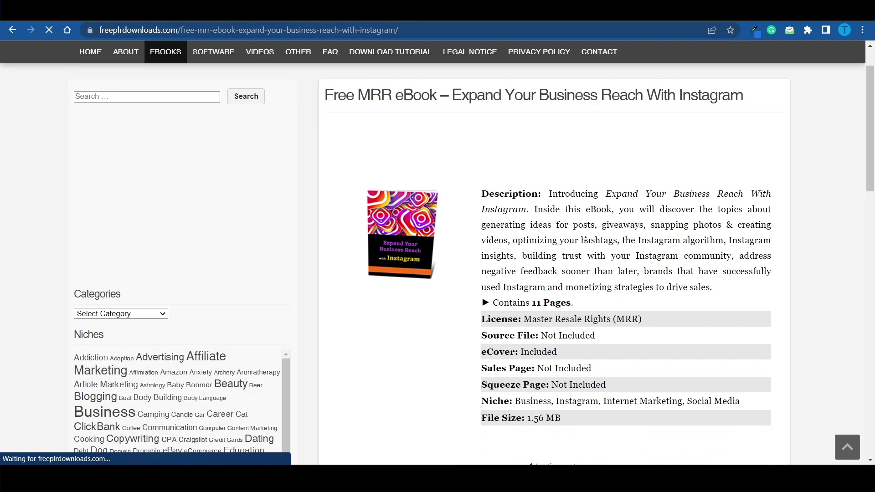
scroll(581, 235, "down", 2)
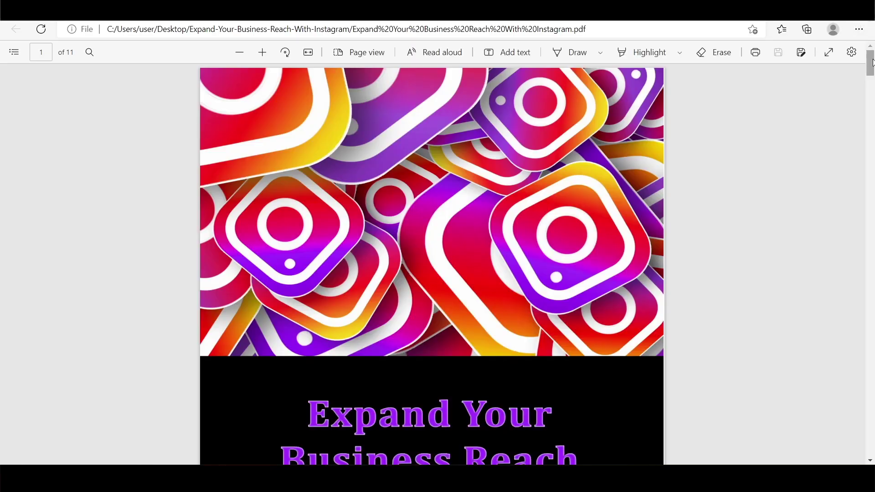
Scroll through the Instagram eBook PDF in Edge to page 8 of 11.
scroll(871, 80, "down", 5)
left_click_drag(872, 80, 872, 144)
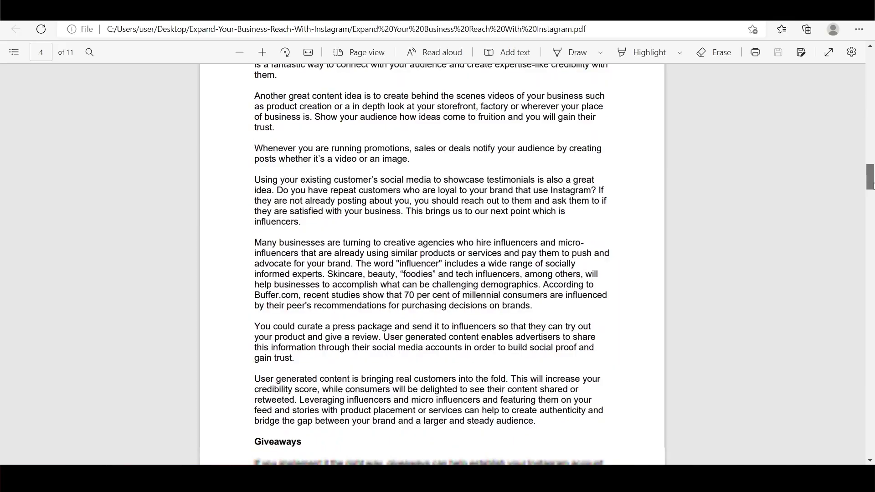
left_click_drag(872, 183, 872, 244)
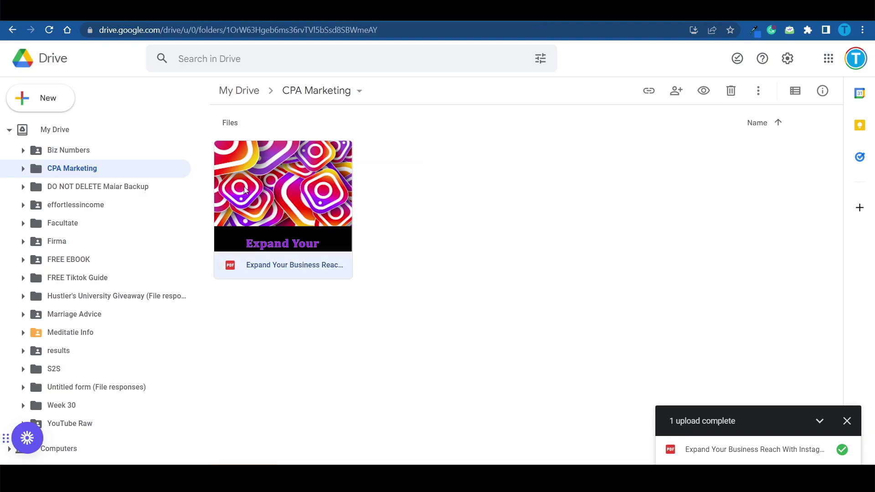
Get a shareable Google Drive link for the uploaded Instagram eBook PDF.
right_click(245, 190)
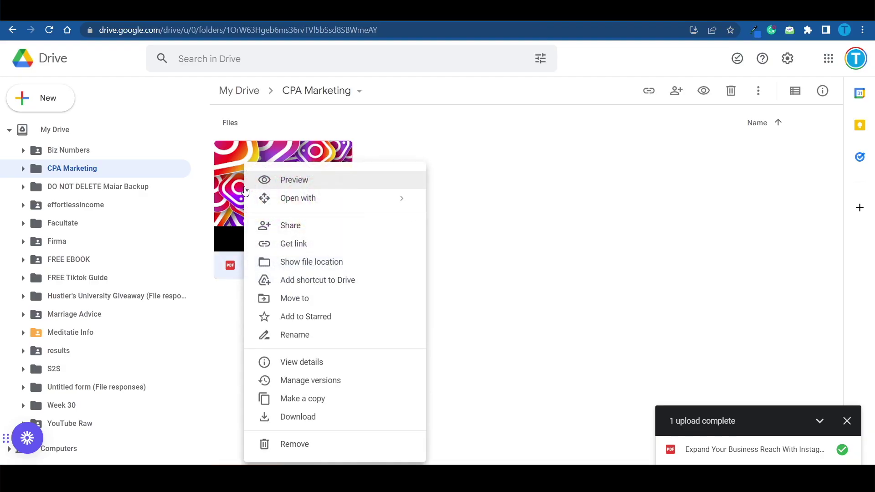
left_click(291, 244)
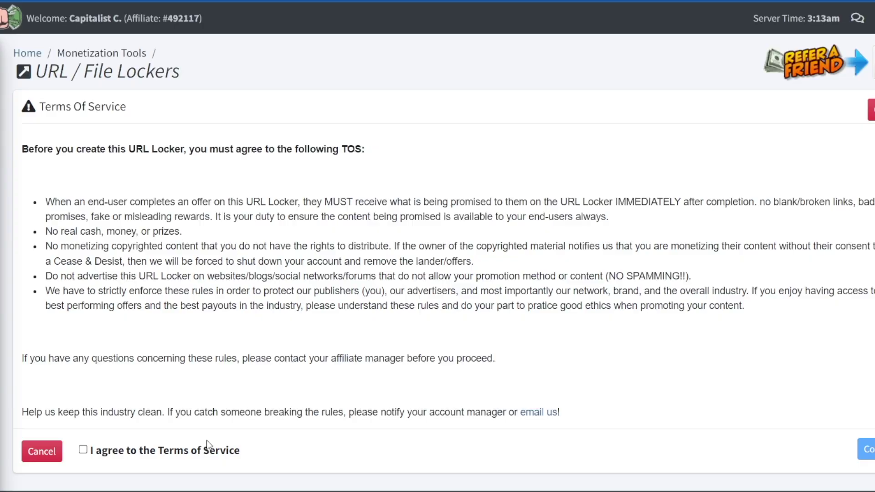
Agree to the URL locker terms, paste the Google Drive eBook link as Locked URL, and view templates.
left_click(205, 450)
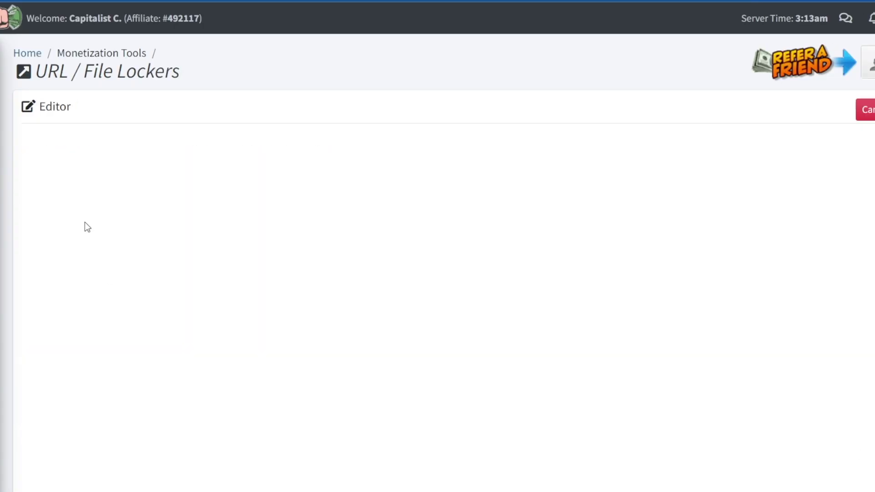
left_click(126, 379)
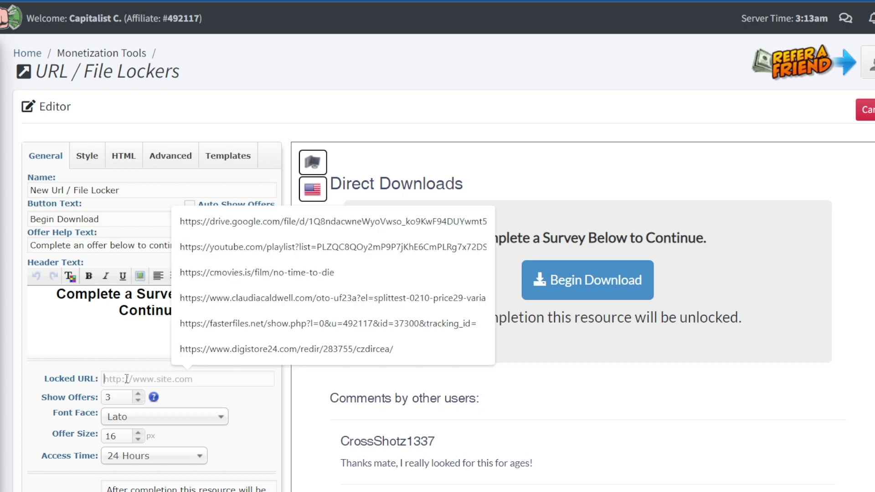
key("ctrl+v")
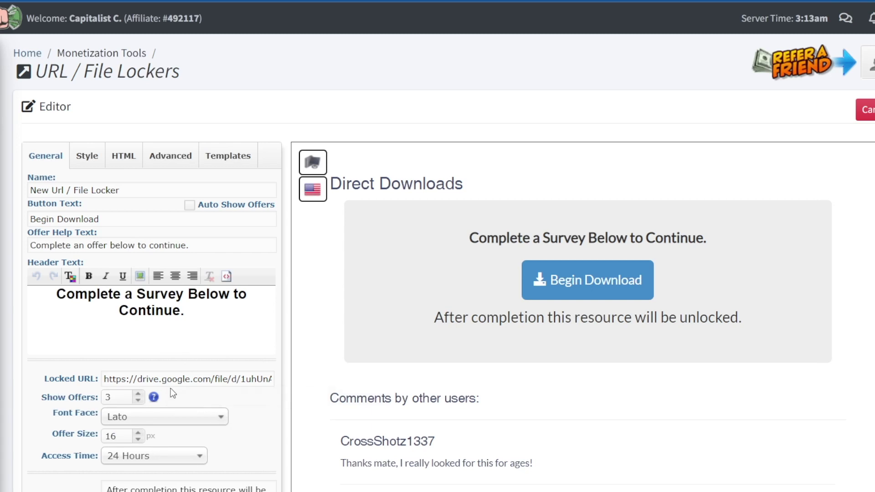
scroll(540, 119, "down", 2)
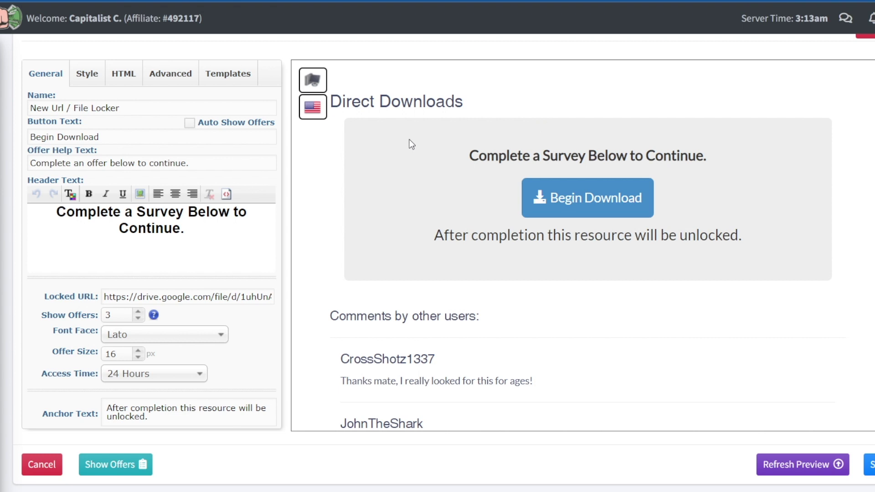
left_click(234, 81)
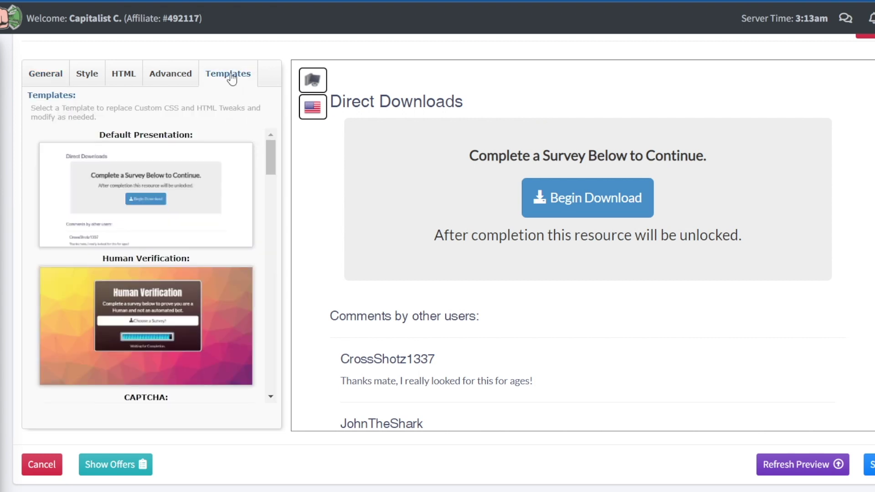
Apply the Human Verification template and end the header with 'to get access to the FREE e-book.'.
scroll(269, 150, "down", 2)
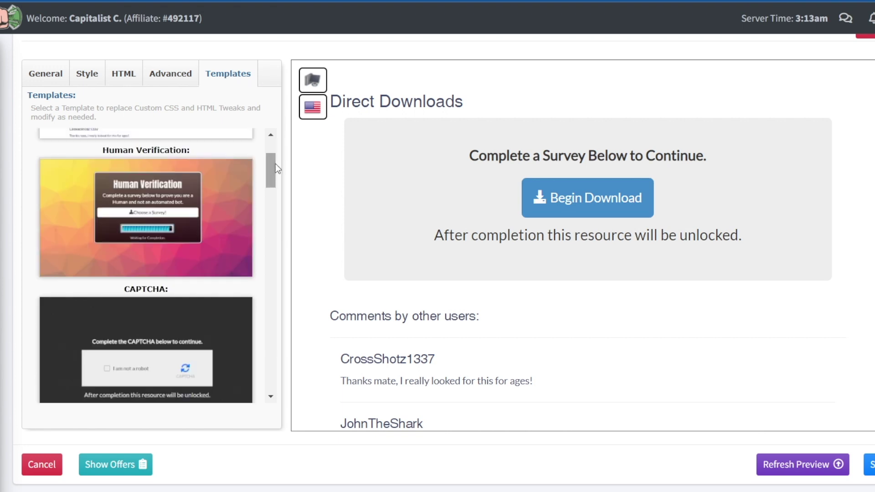
left_click(188, 201)
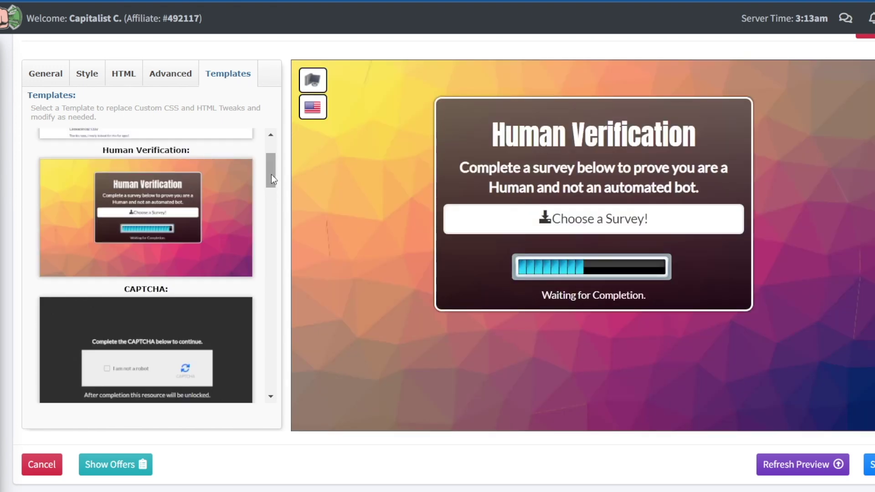
left_click(45, 73)
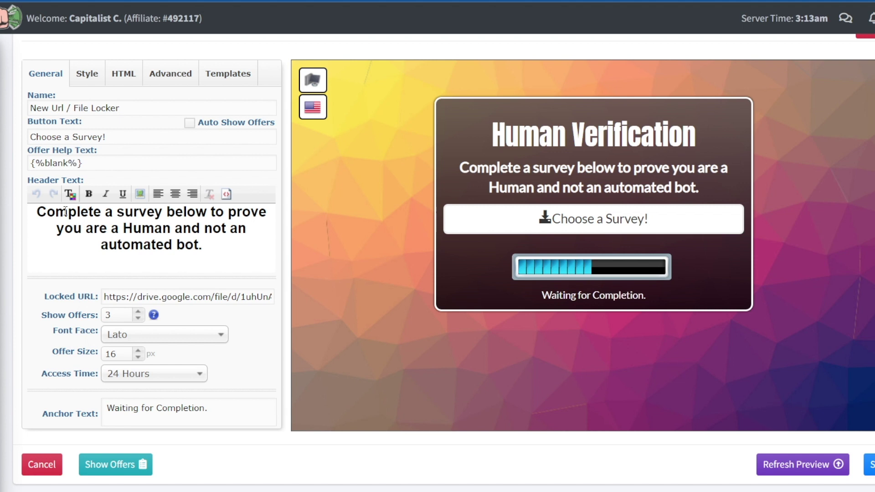
left_click_drag(34, 205, 148, 257)
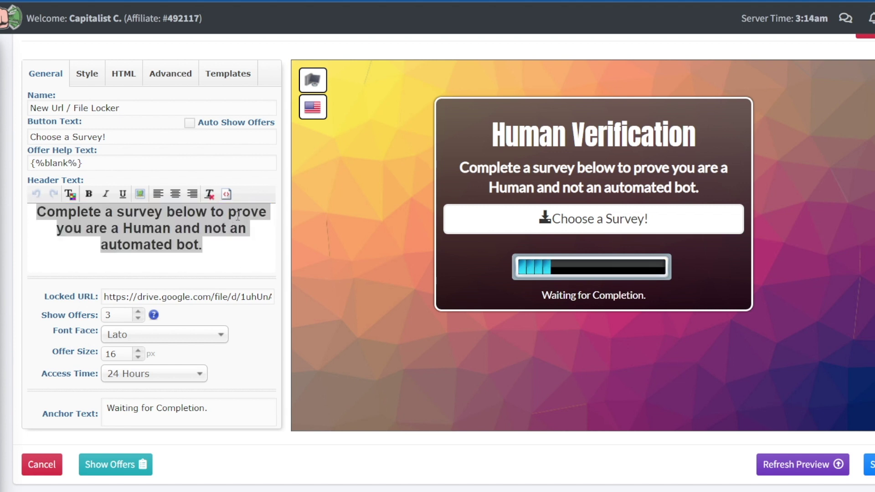
left_click(114, 230)
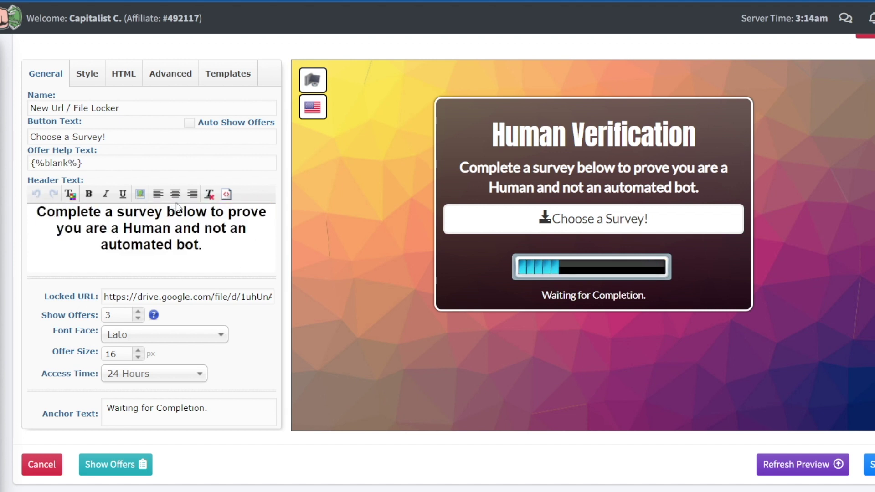
left_click_drag(215, 246, 208, 212)
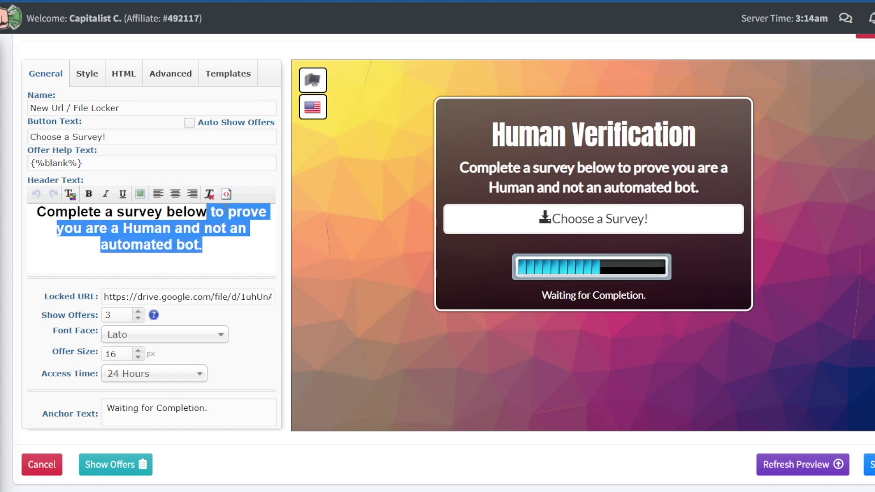
type("to get access to the FREE e-book.")
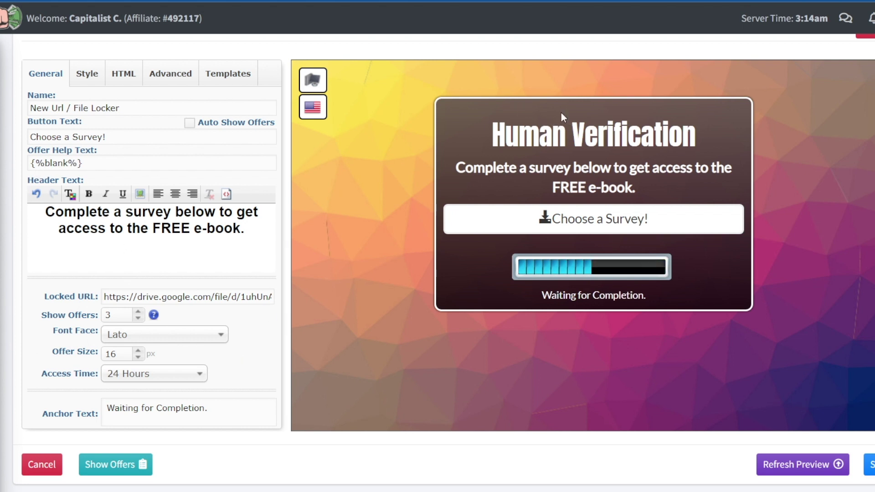
Save the locker and generate its link on the froyomobile.com domain.
left_click(869, 464)
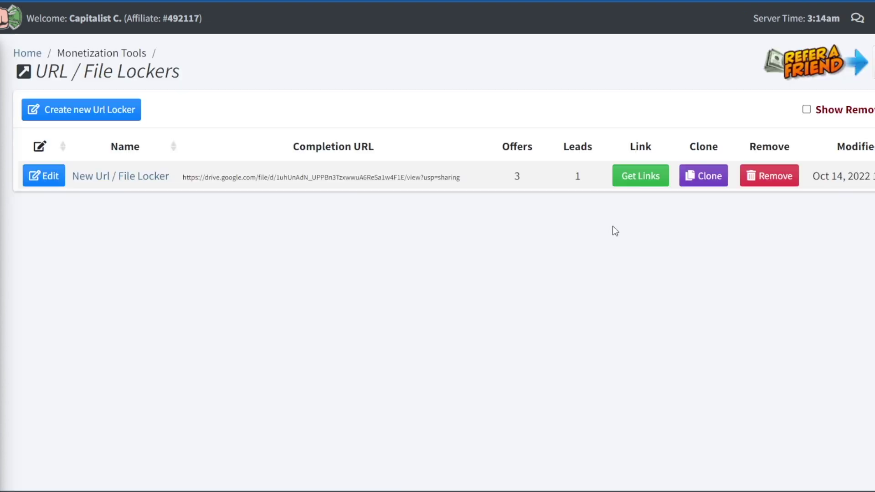
left_click(653, 176)
left_click(302, 233)
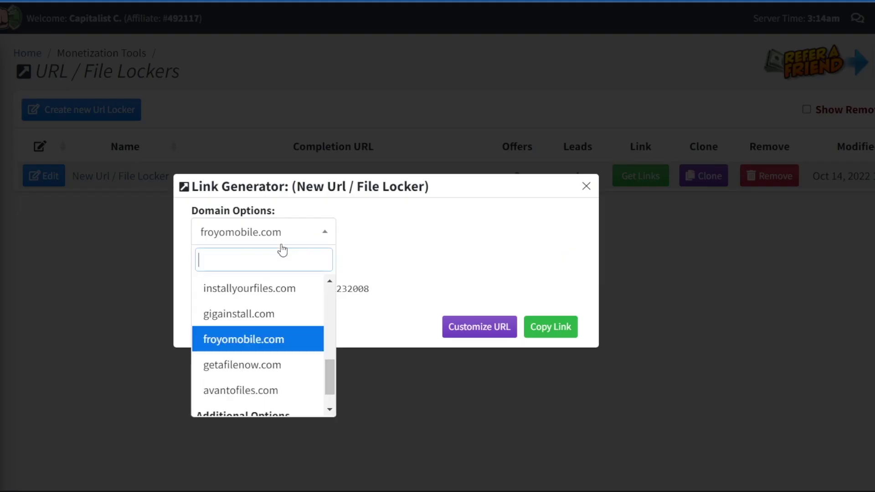
left_click(274, 343)
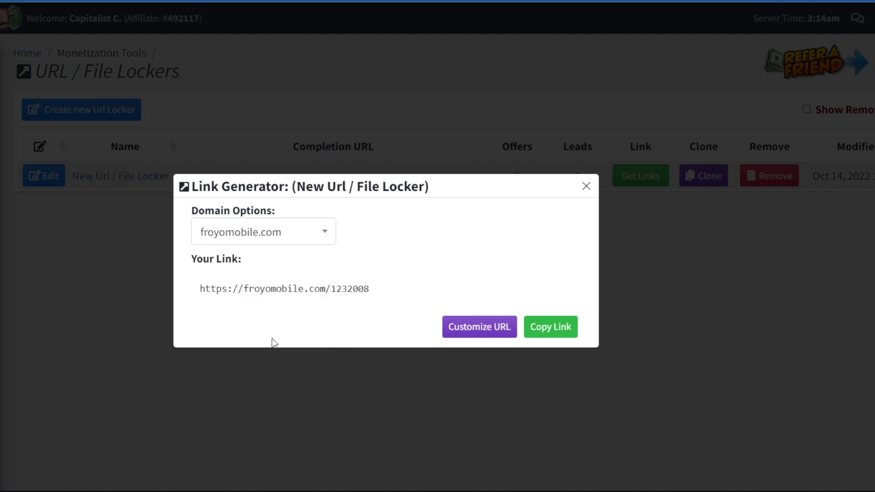
left_click(540, 329)
Customize the link ending to growyourbusinessoninstagram after growyourbusiness proves taken.
left_click(504, 332)
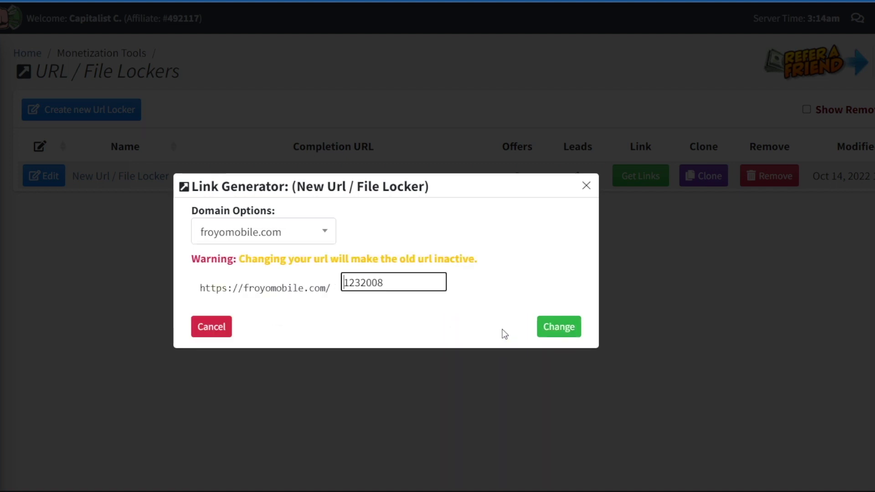
double_click(397, 284)
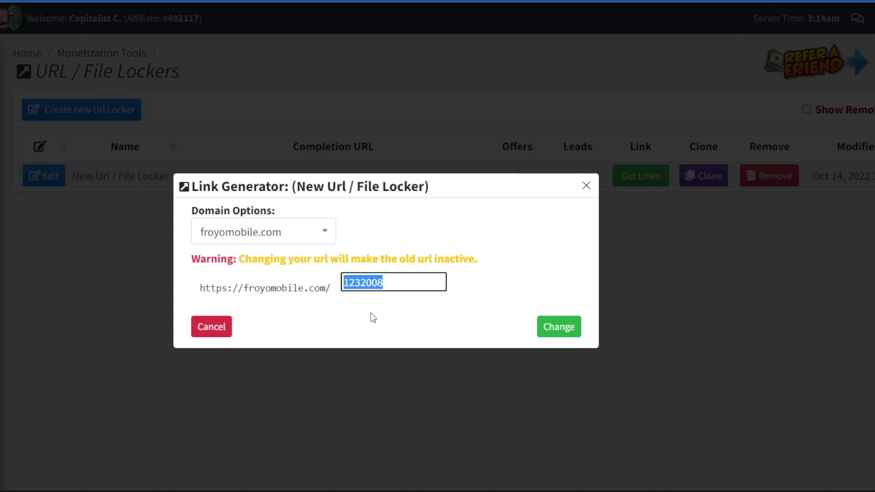
type("growyourbusiness")
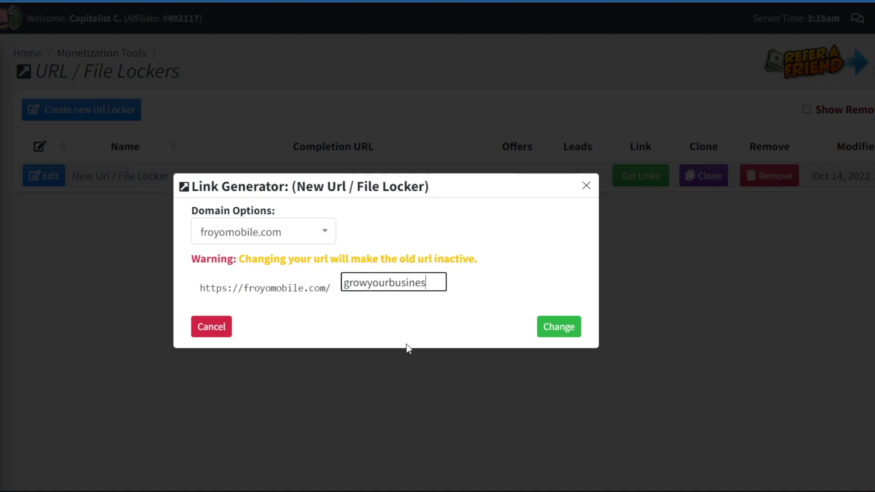
left_click(557, 328)
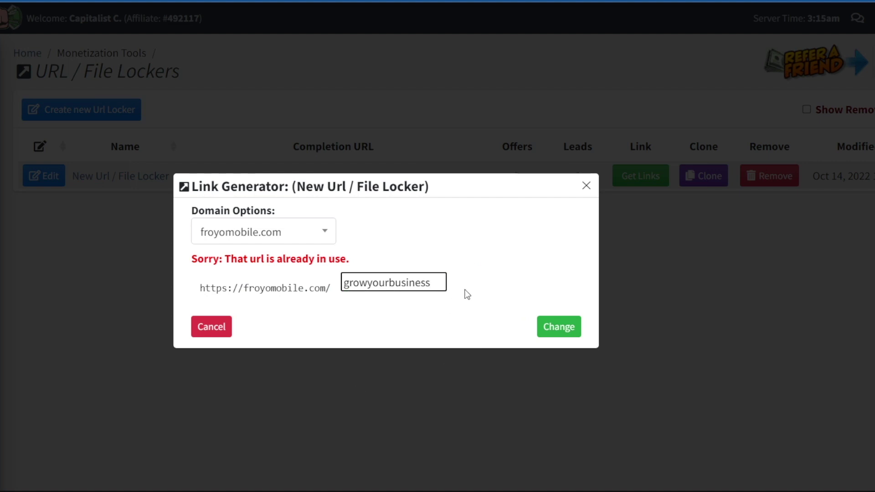
type("oninstagram")
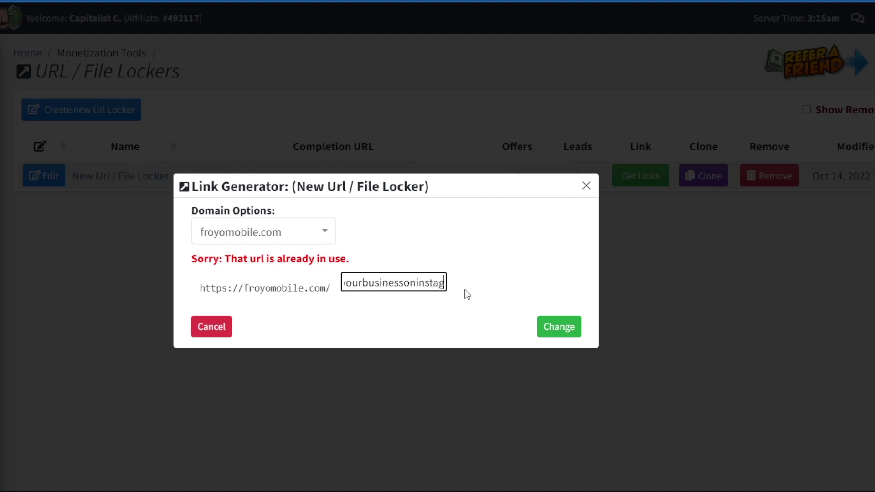
left_click(559, 334)
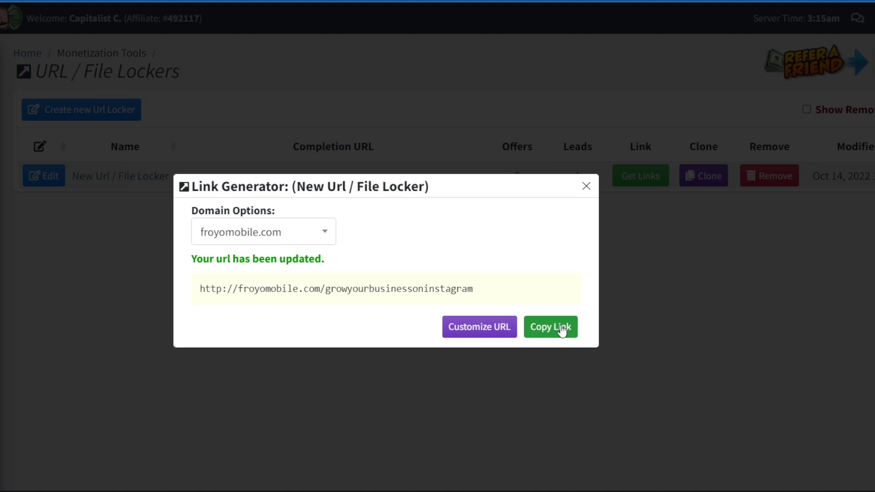
Copy the froyomobile.com/growyourbusinessoninstagram link, test the locker's survey choices, and copy it again.
left_click(563, 335)
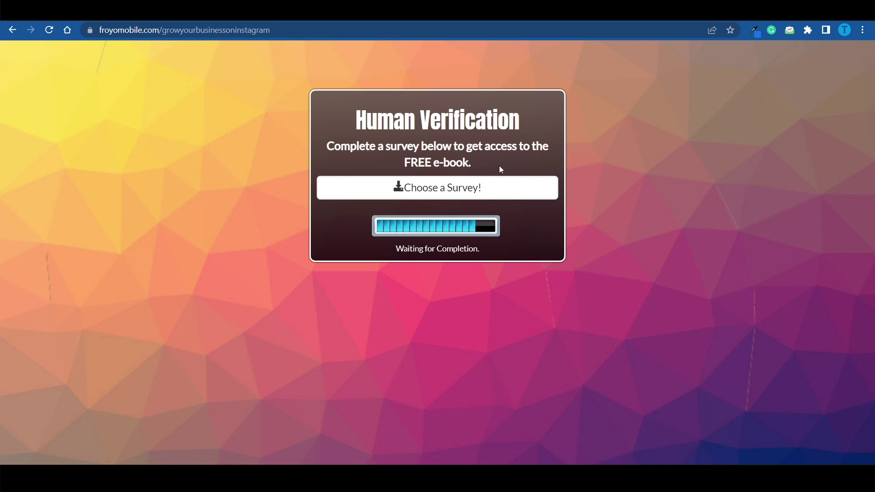
left_click(428, 199)
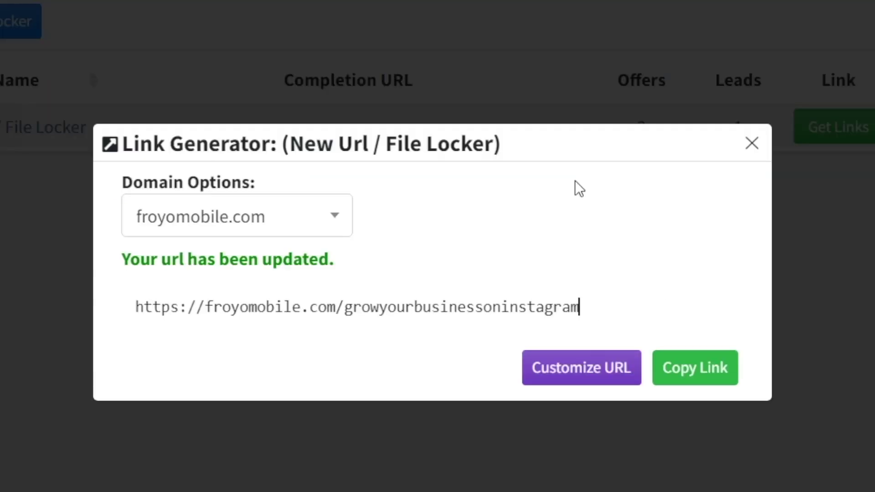
left_click(695, 368)
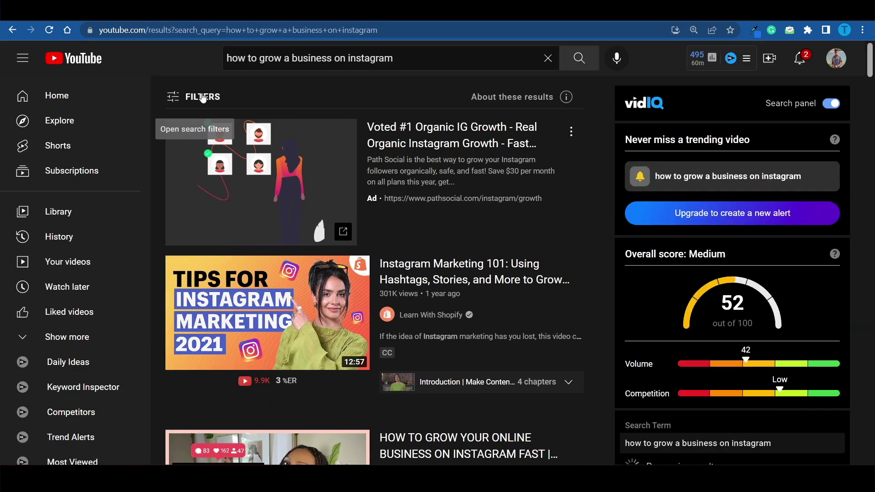
Filter the 'how to grow a business on instagram' results and browse the videos, including 5 Steps.
left_click(203, 97)
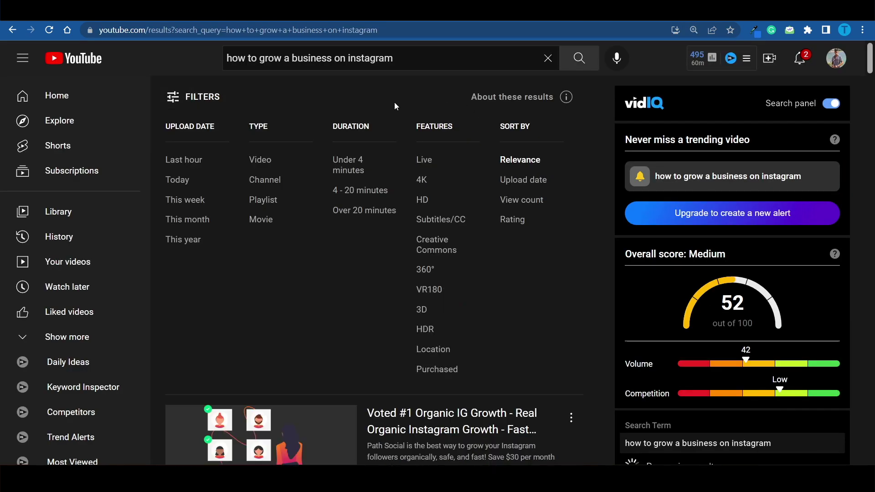
left_click(449, 246)
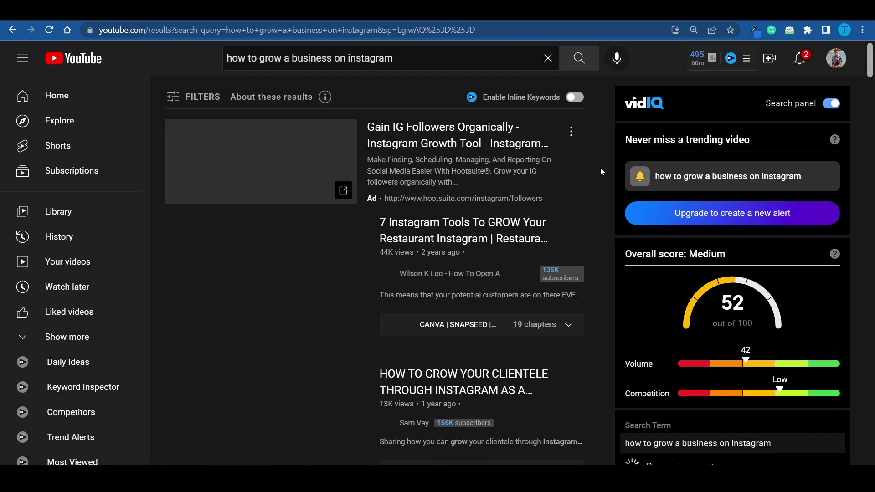
scroll(601, 172, "down", 3)
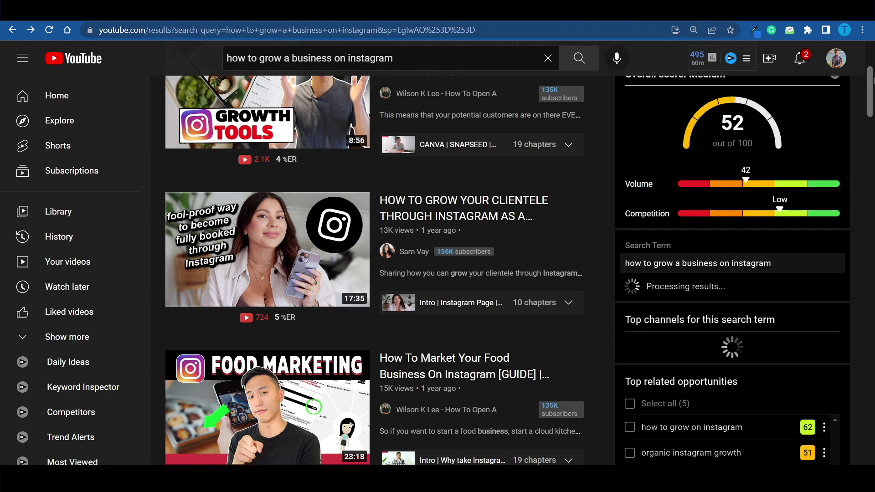
scroll(587, 370, "down", 4)
scroll(709, 80, "down", 6)
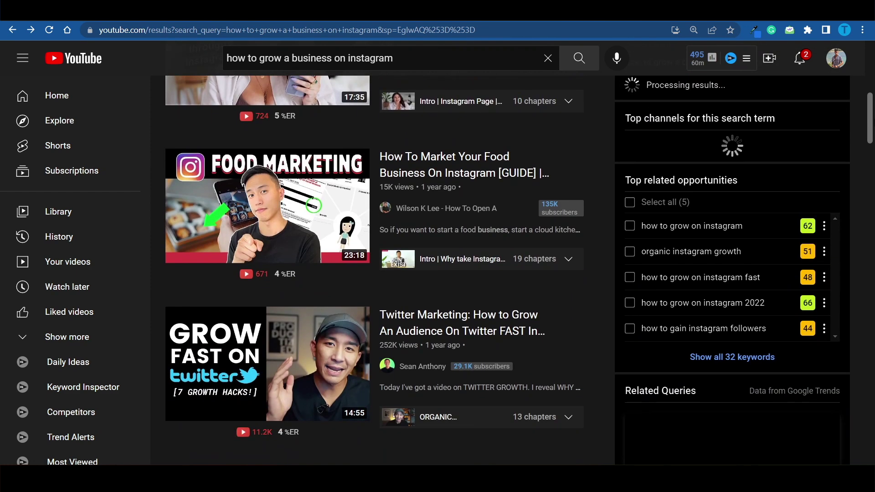
scroll(710, 80, "down", 1)
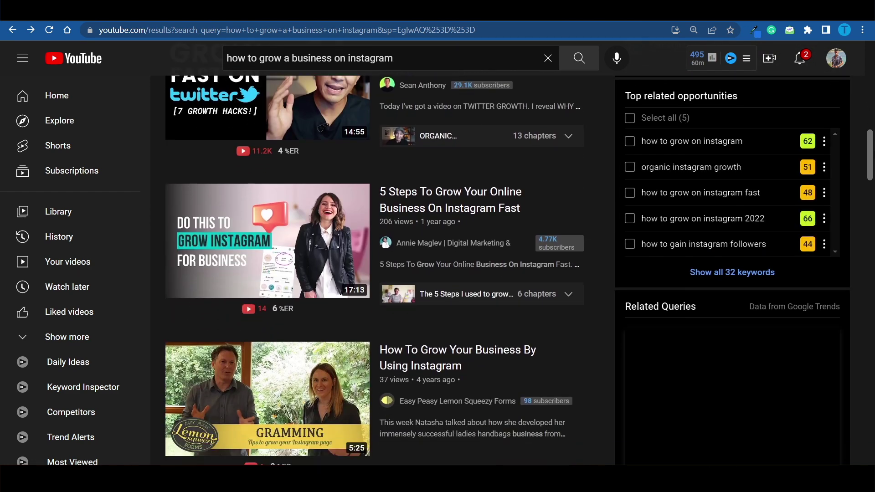
scroll(709, 80, "down", 1)
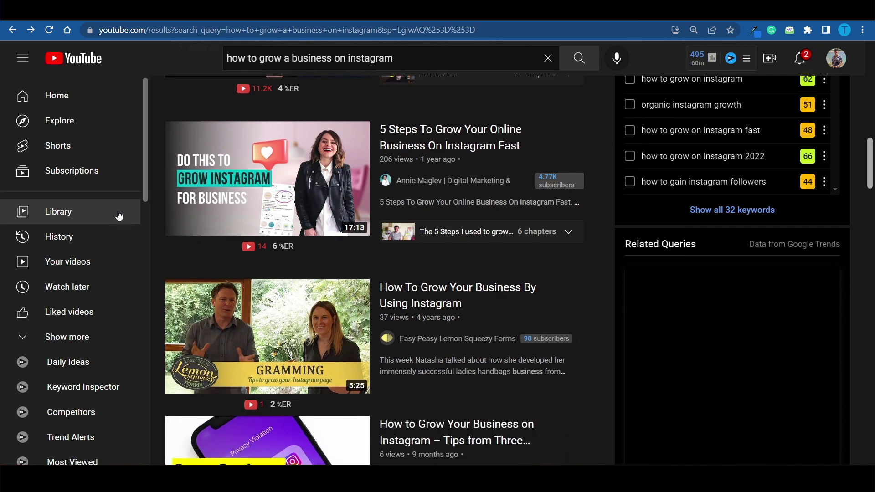
right_click(222, 165)
left_click(605, 252)
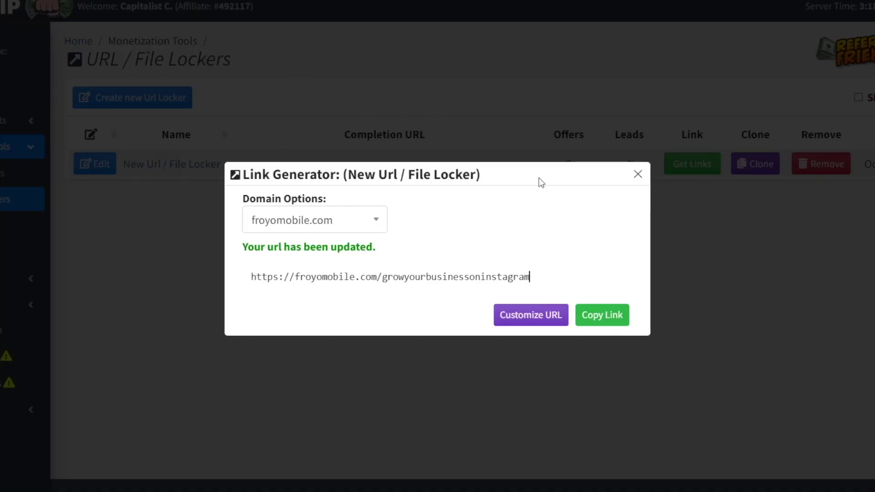
Close the Link Generator window.
left_click(638, 173)
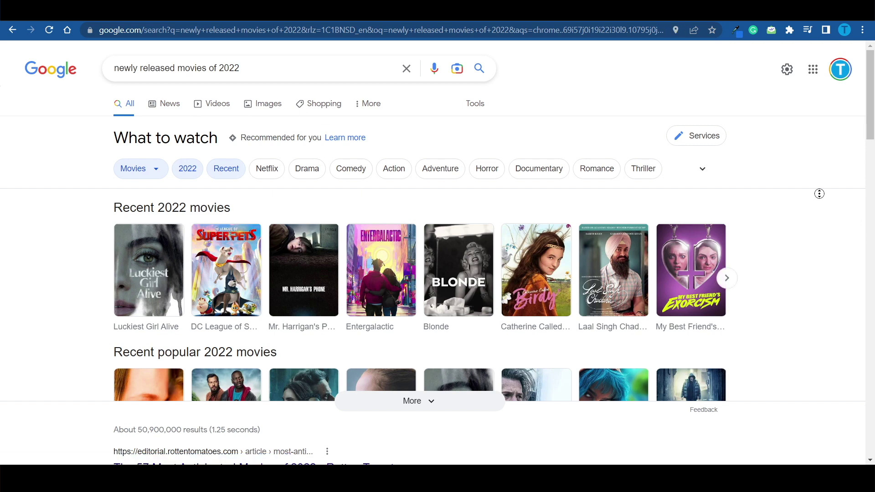
Scroll Google's 2022 movie results and expand the carousel to show more movies.
scroll(843, 223, "down", 2)
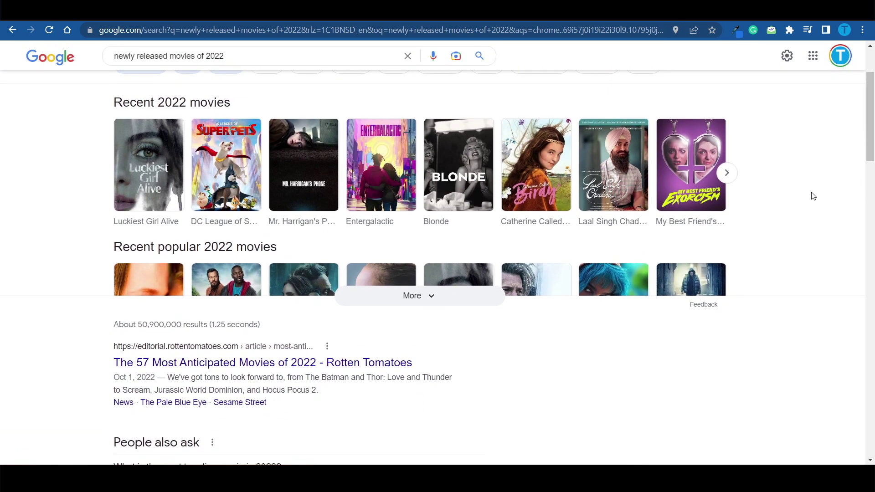
left_click(418, 295)
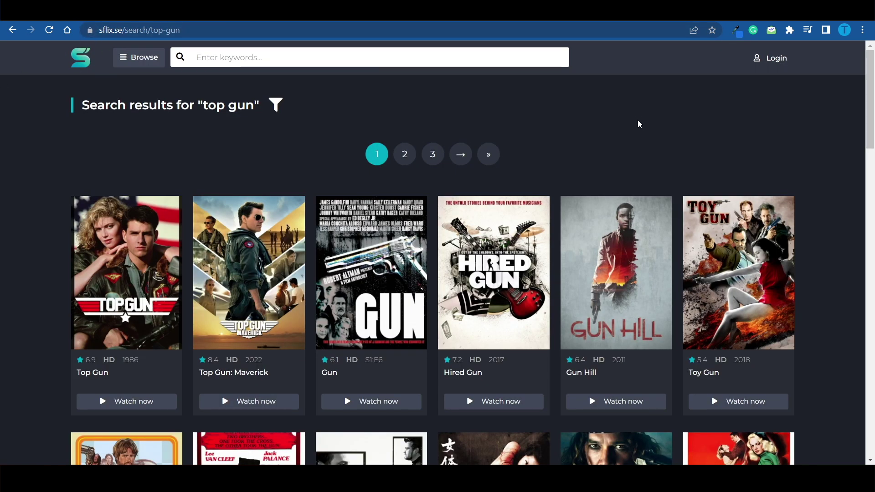
Copy the link address of the Top Gun: Maverick watch page on sflix.
scroll(873, 131, "down", 2)
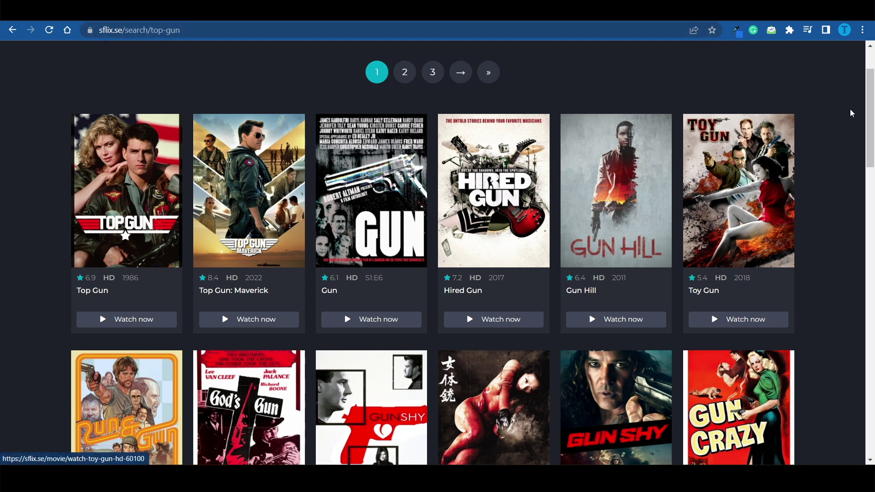
scroll(873, 110, "up", 2)
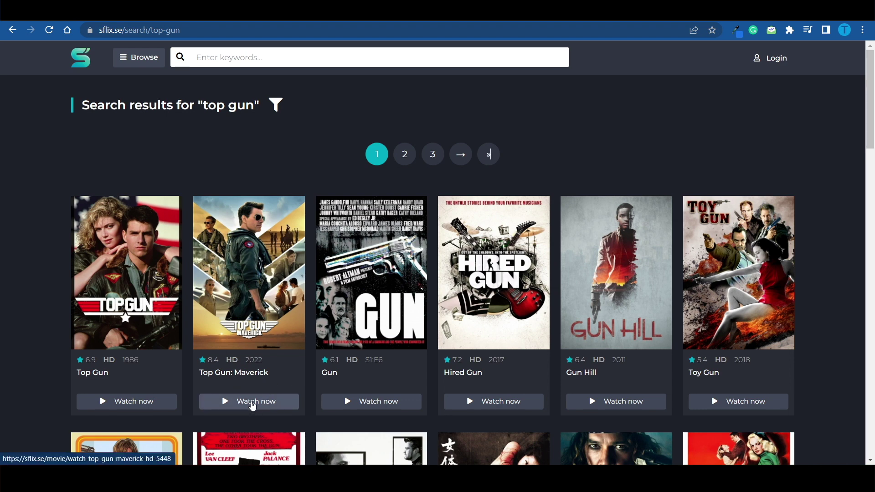
right_click(252, 401)
left_click(341, 352)
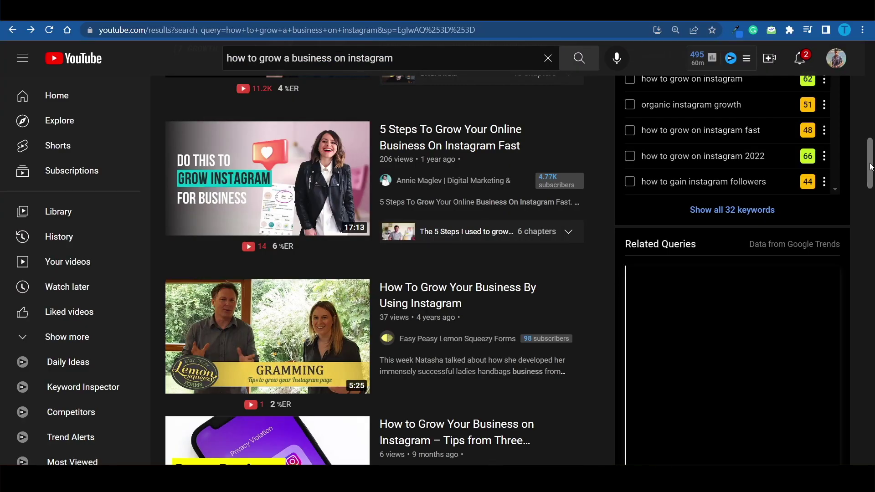
Search YouTube for 'top gun maverick review' and scroll through the results.
scroll(870, 167, "up", 14)
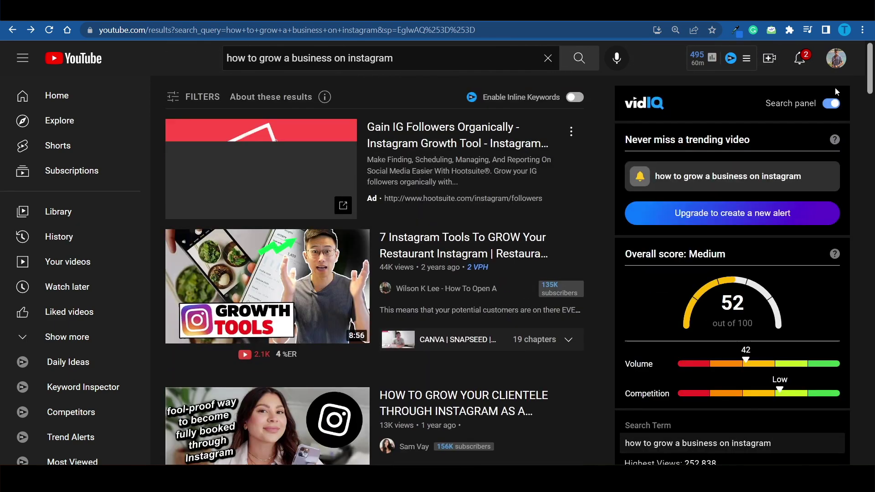
left_click_drag(393, 58, 237, 48)
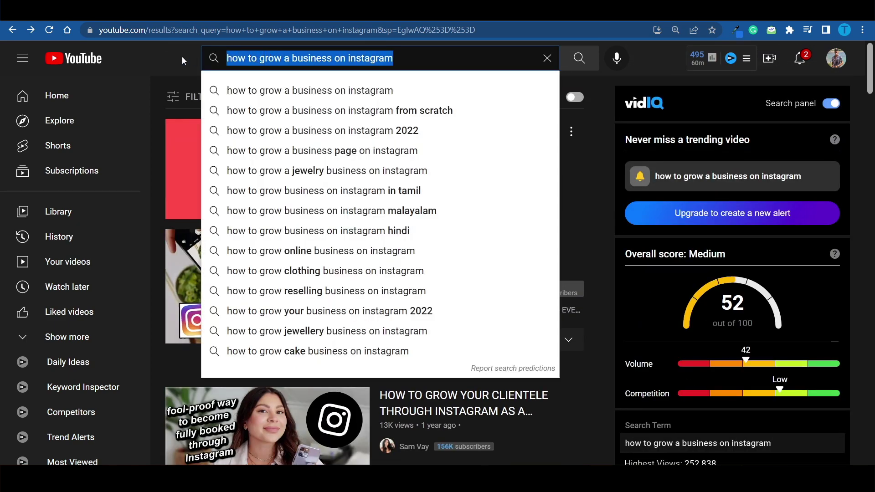
key("ctrl+v")
key("Return")
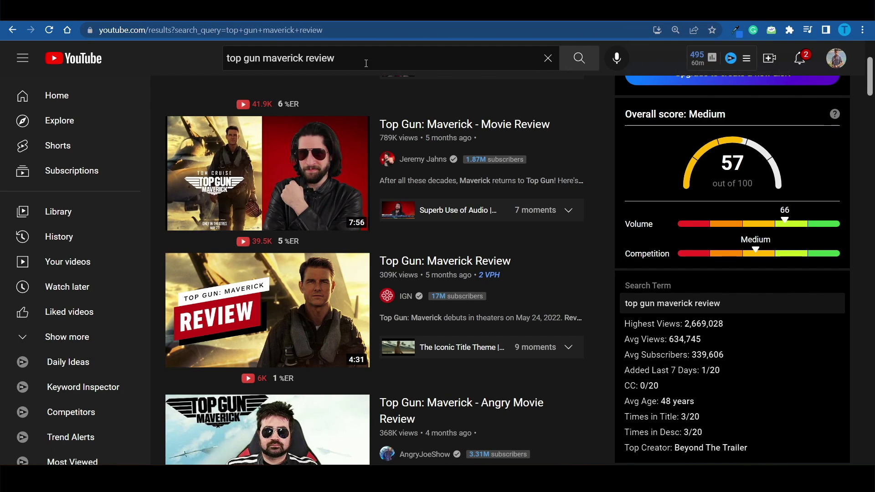
scroll(805, 236, "down", 10)
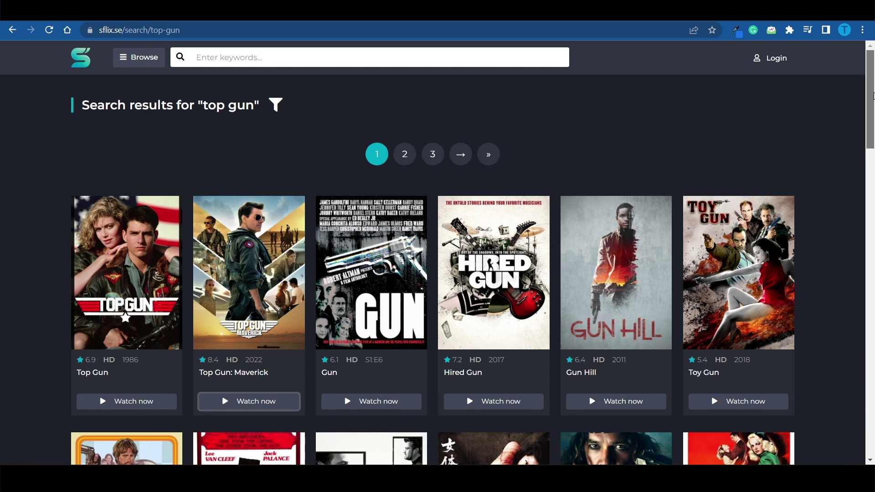
Scroll down the sflix 'top gun' search results.
scroll(589, 78, "down", 2)
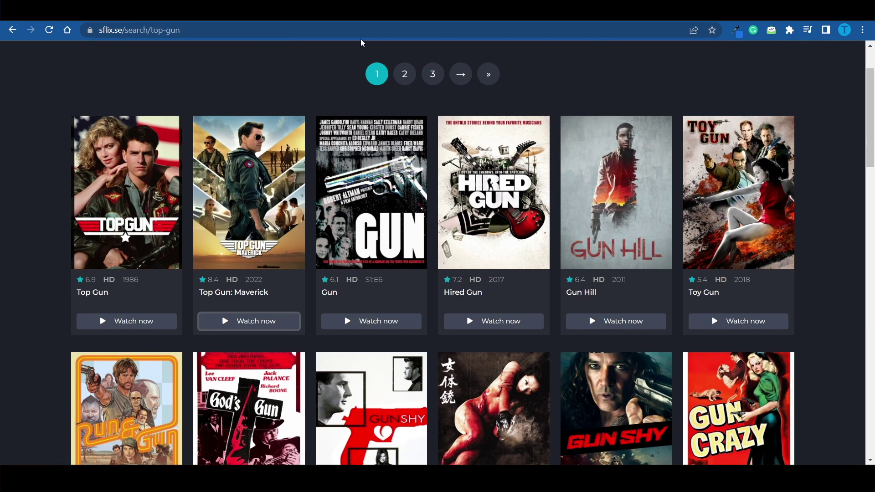